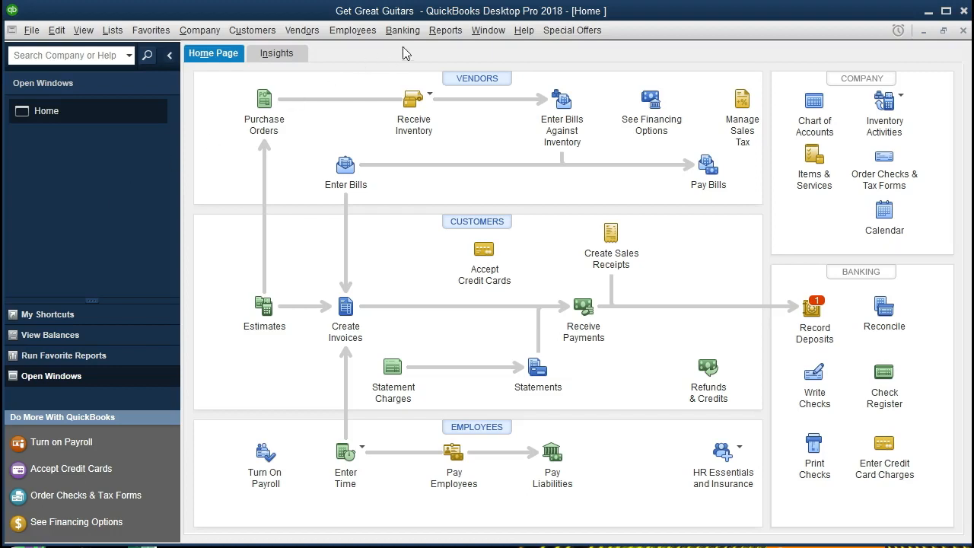
Open the standard Balance Sheet report from the company and financial reports.
click(447, 30)
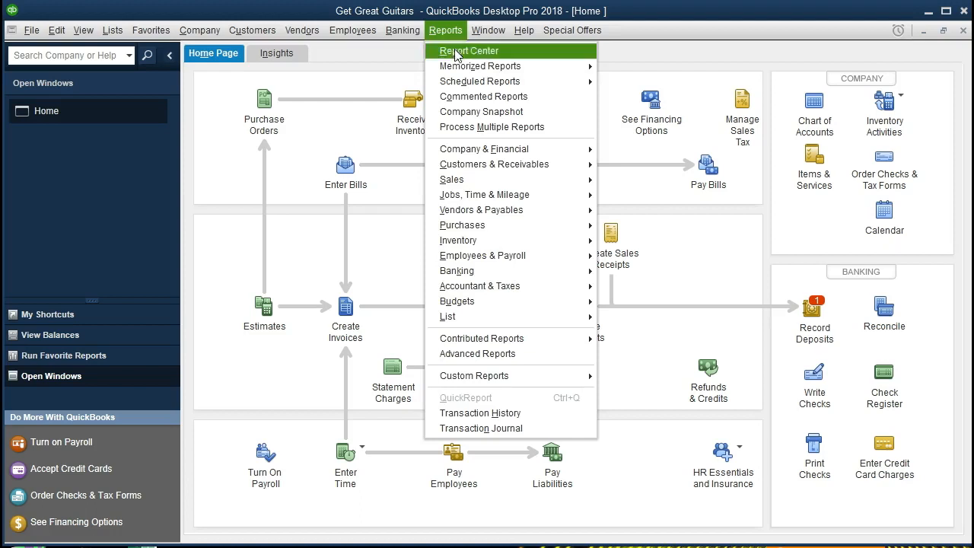
mouse_move(533, 152)
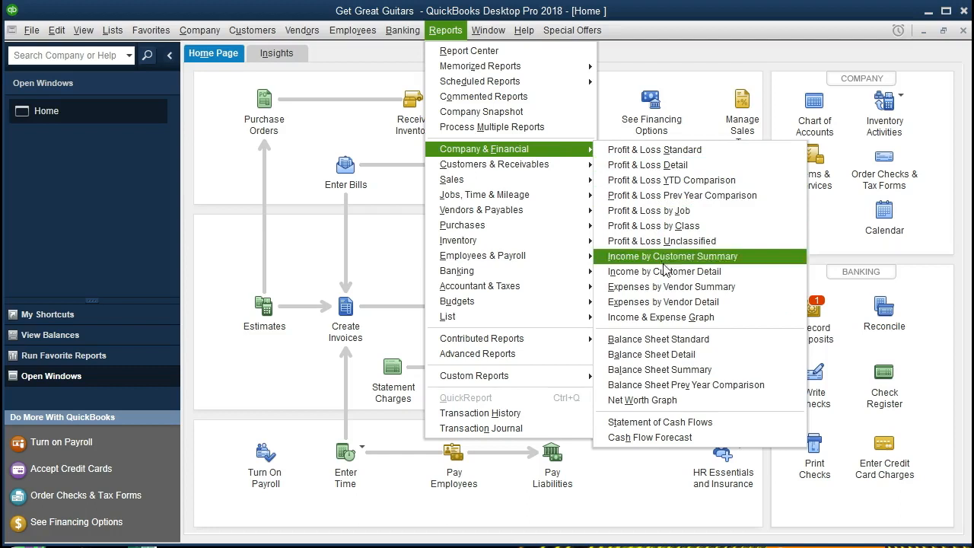
click(748, 341)
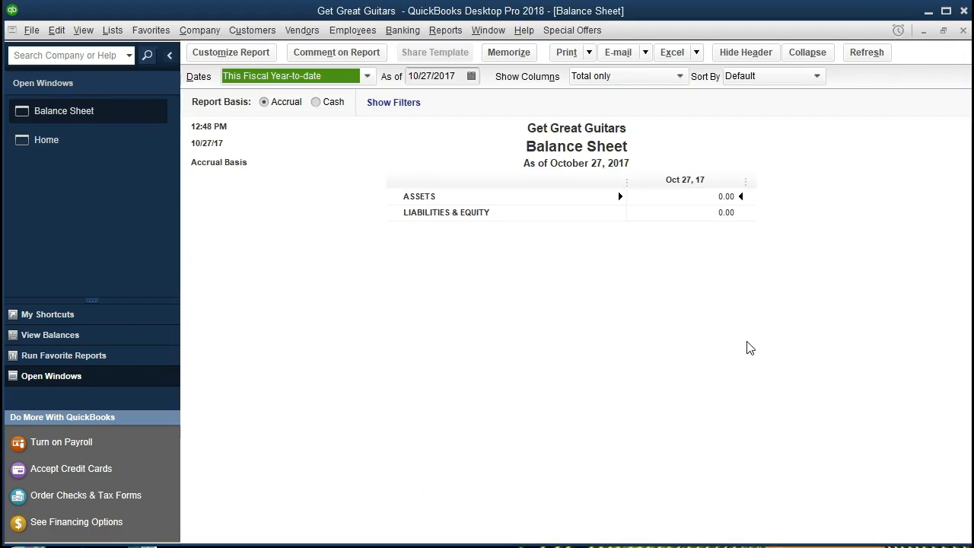
Set the Balance Sheet's as-of date to 12/31/2021.
key(Tab)
text(123121)
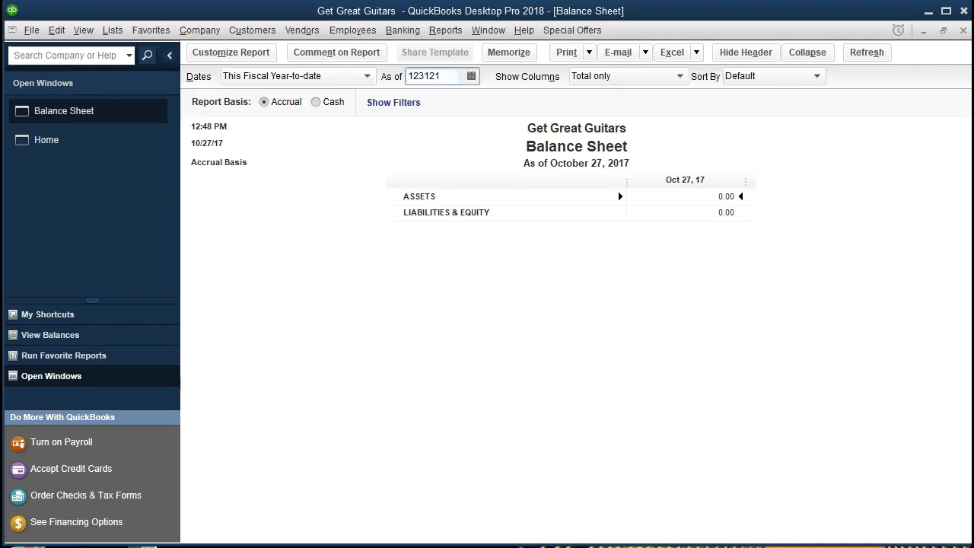
key(Tab)
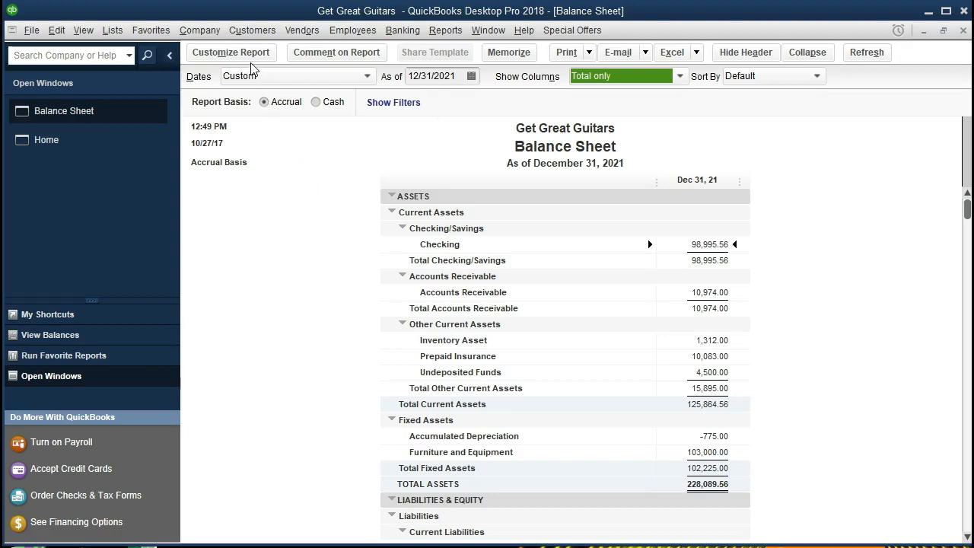
Customize the report header to hide Time Prepared, Report Basis and the header on pages after the first.
click(231, 53)
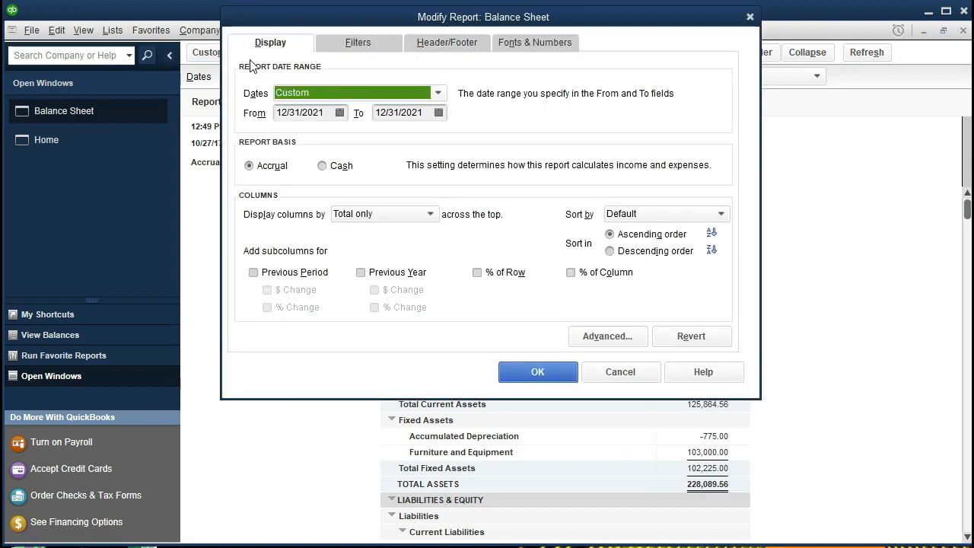
click(347, 46)
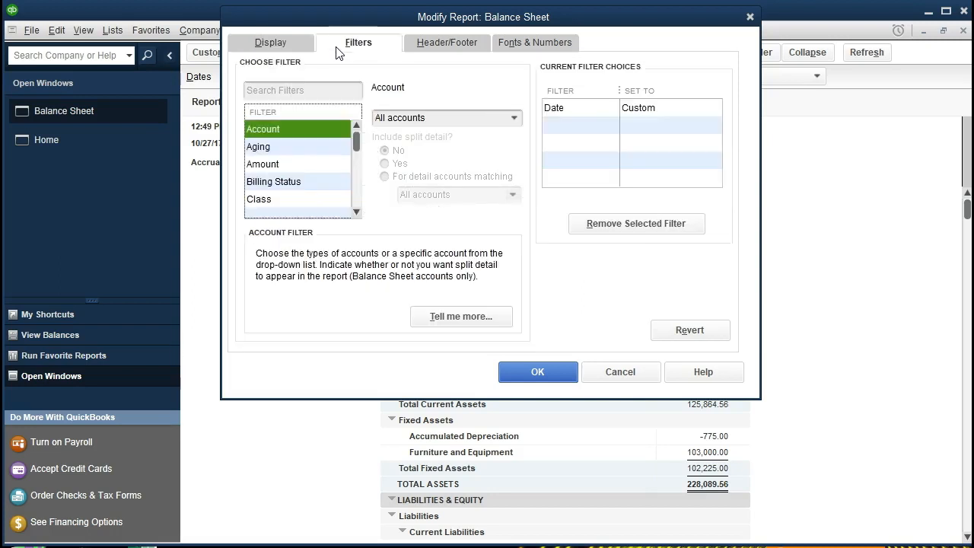
click(415, 50)
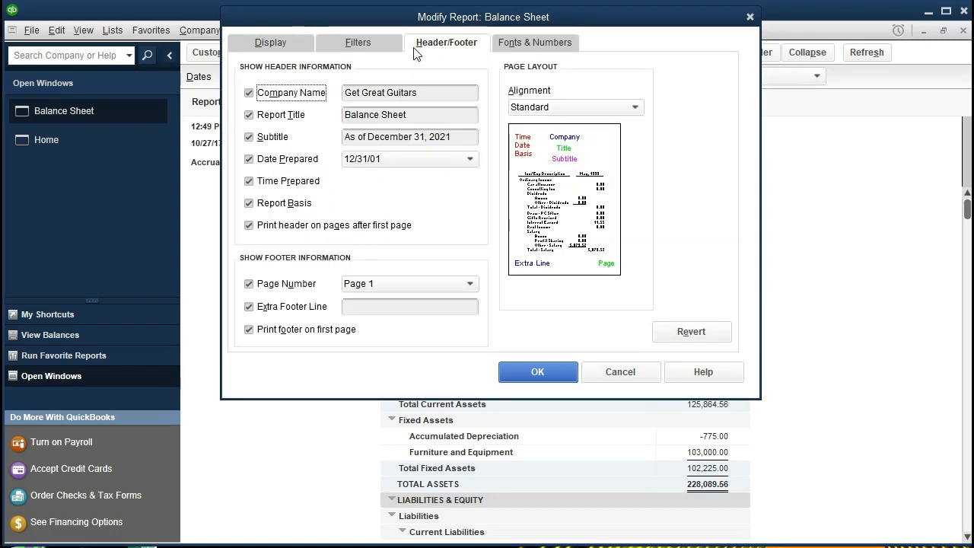
click(251, 182)
click(248, 204)
click(249, 226)
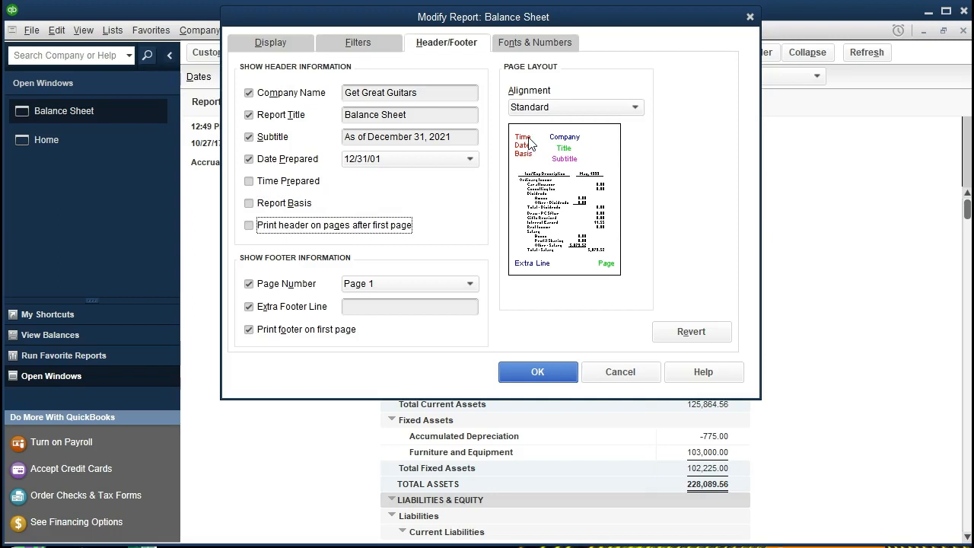
Enter a person's full name as the report's extra footer line.
click(377, 309)
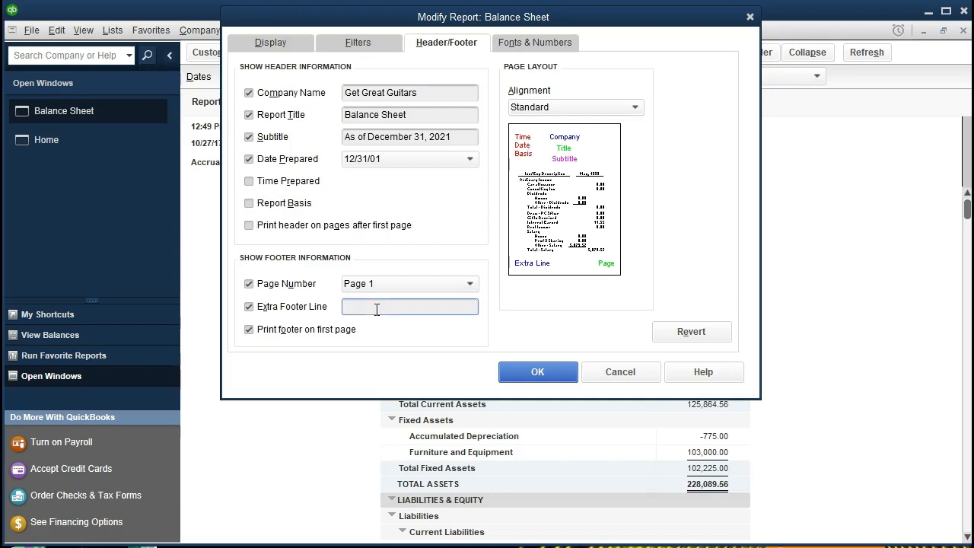
Show negative numbers in parentheses and in bright red, display amounts without cents, and apply the customization.
click(515, 48)
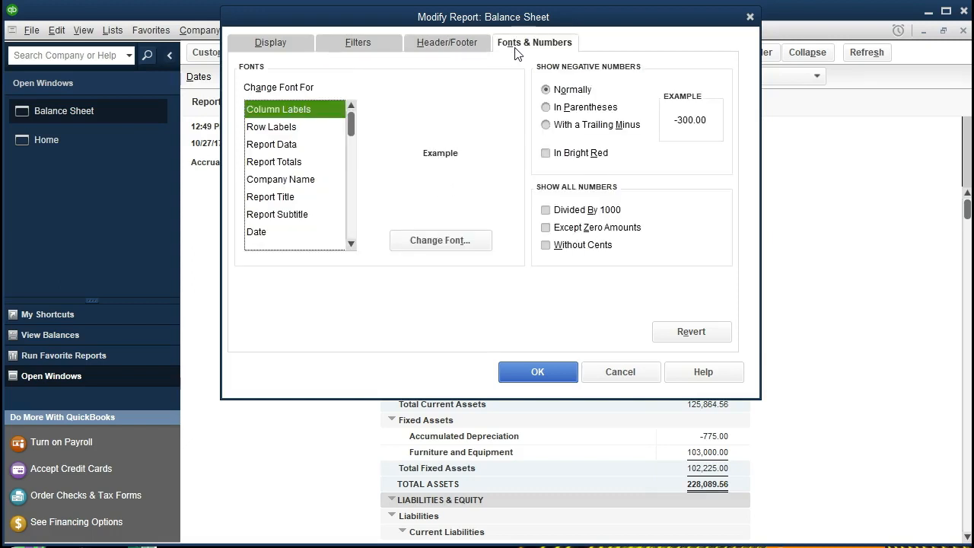
click(546, 108)
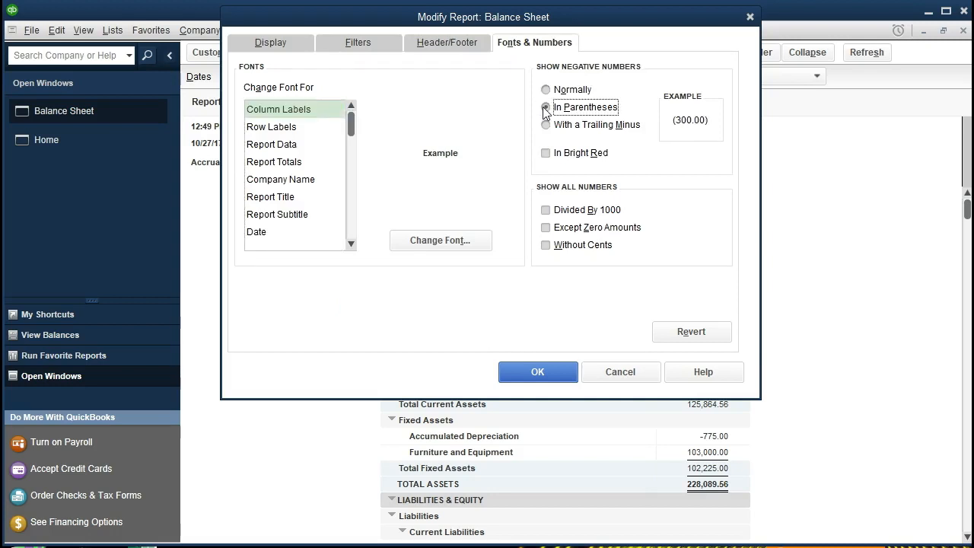
click(546, 153)
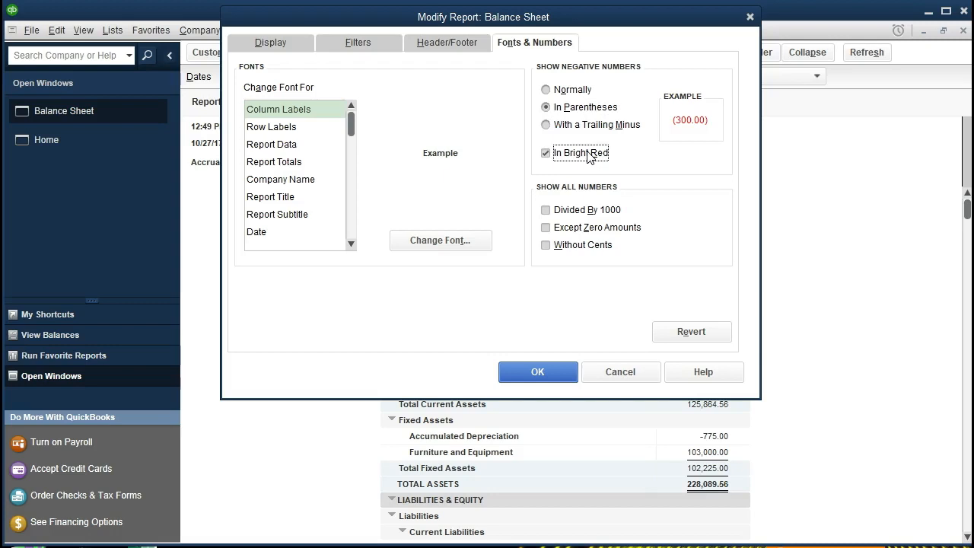
click(545, 246)
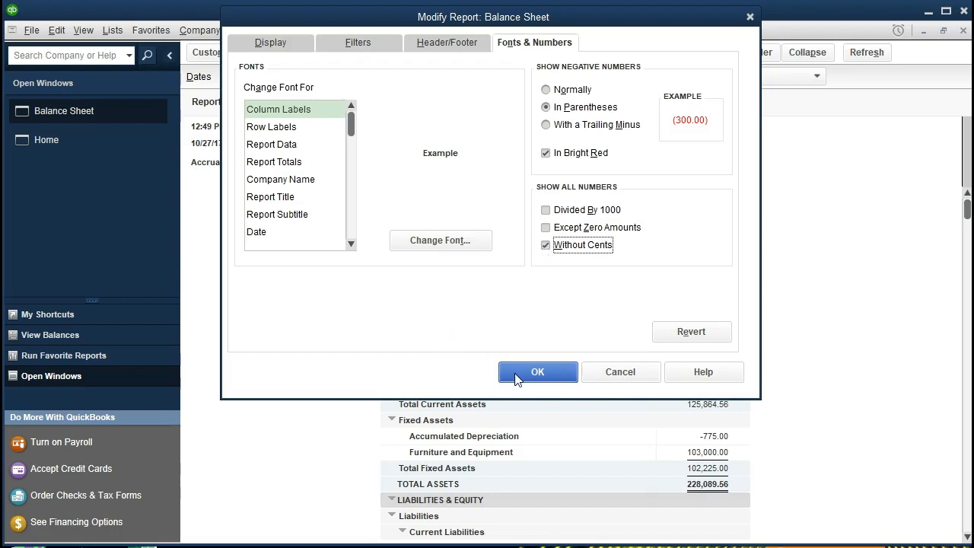
click(538, 373)
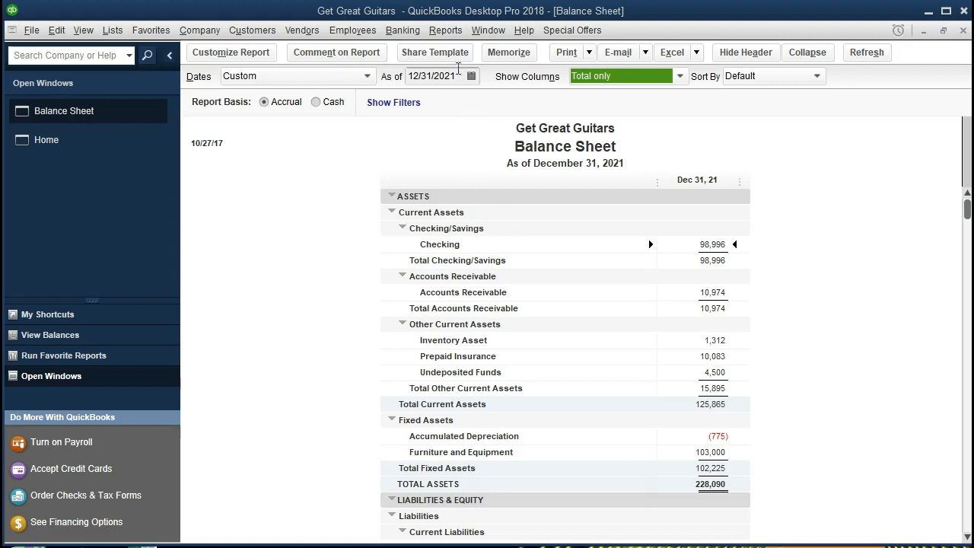
Open the Report Center's memorized reports and view the full memorized report list.
click(448, 35)
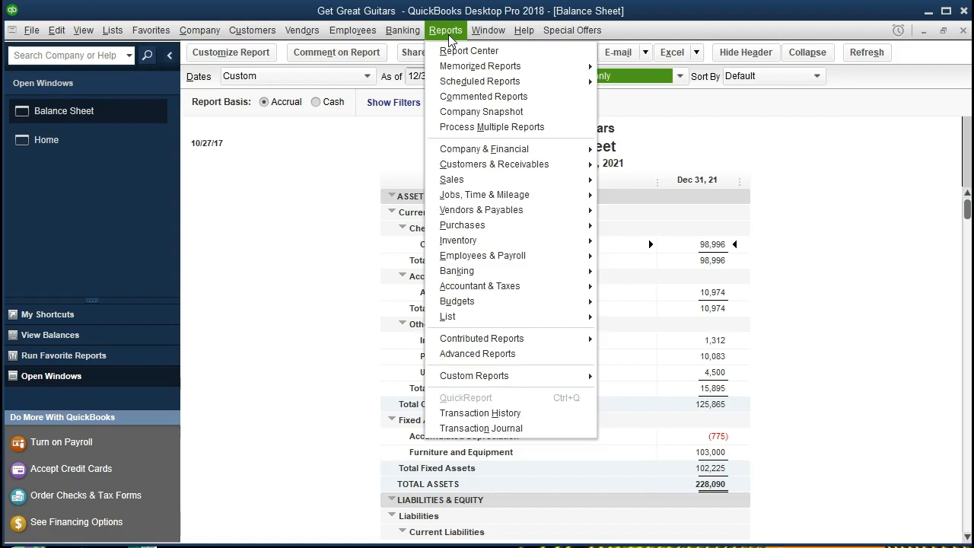
click(522, 57)
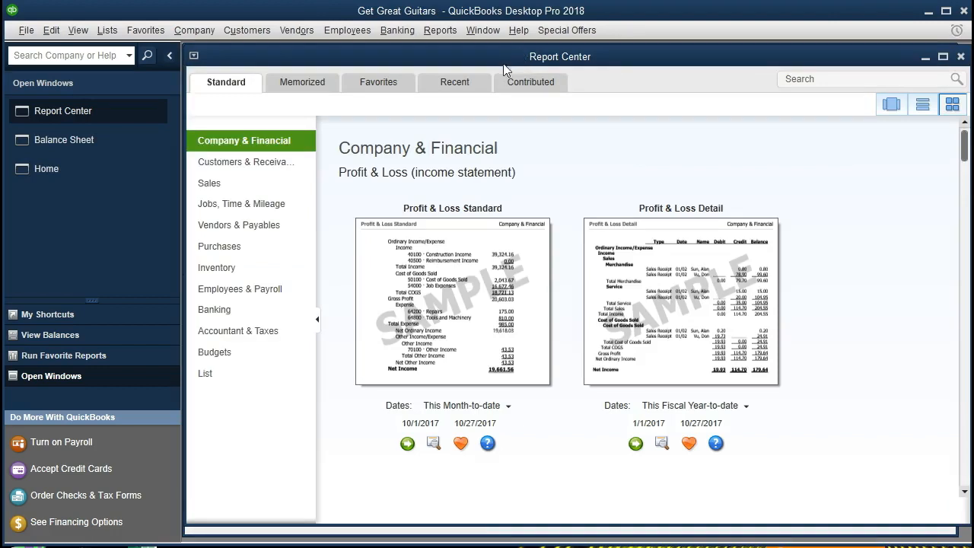
click(294, 90)
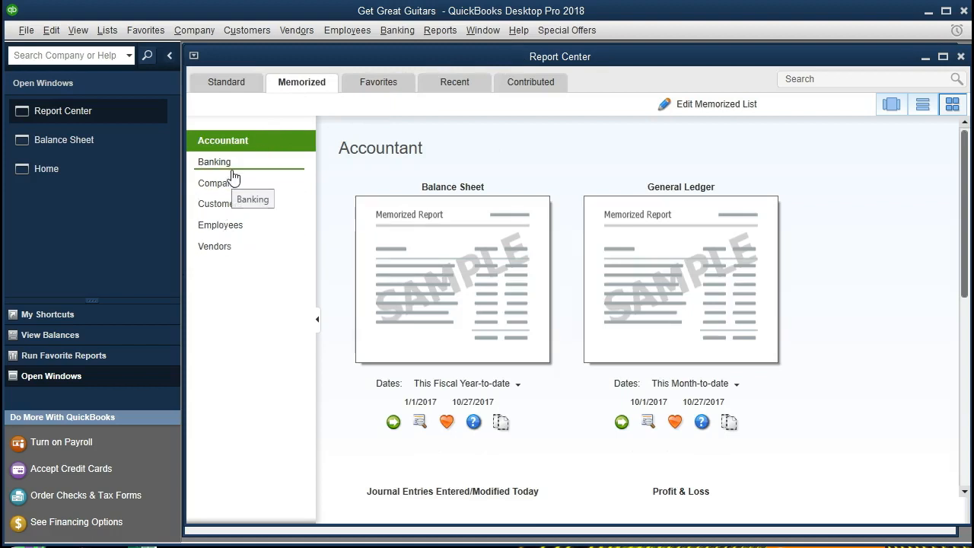
click(700, 107)
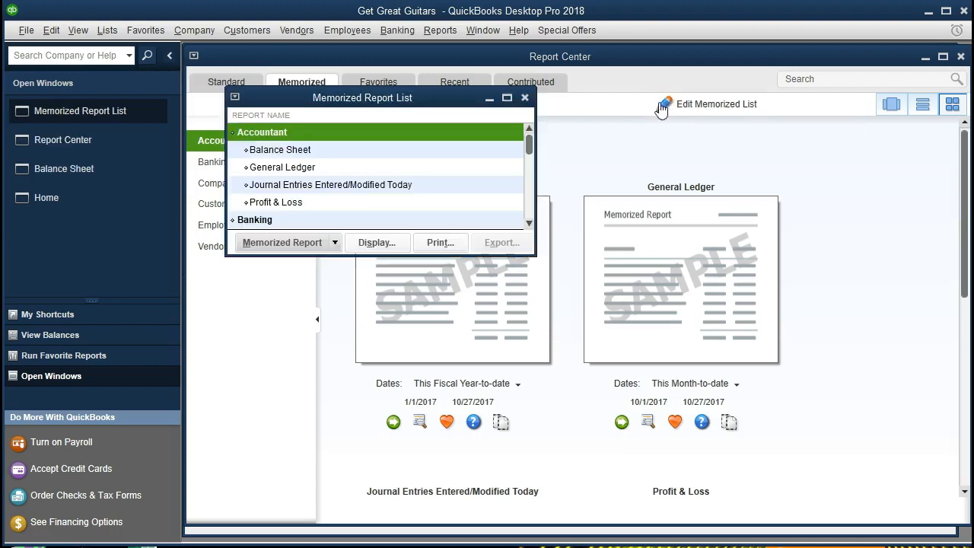
click(507, 98)
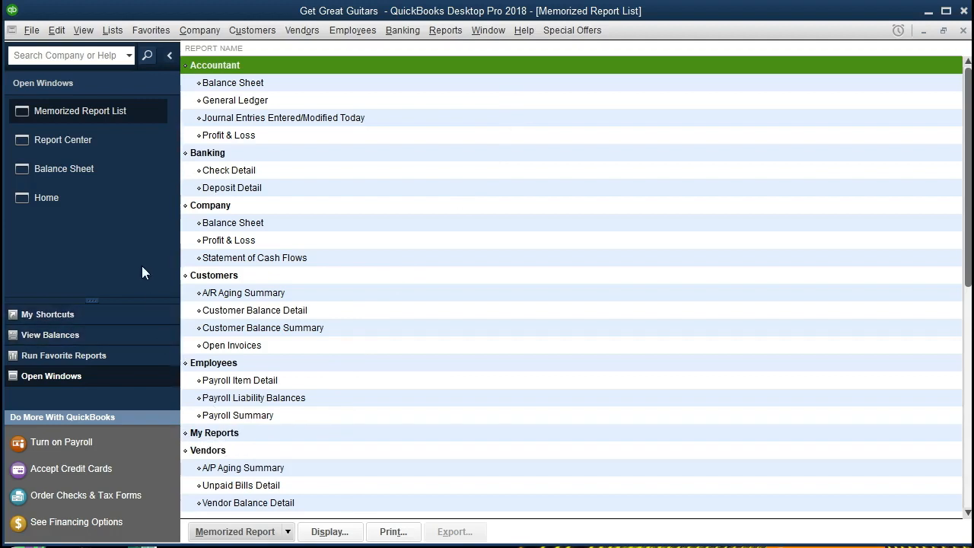
Memorize the customized Balance Sheet as "Balance Sheet Custom" in the My Reports group.
click(98, 174)
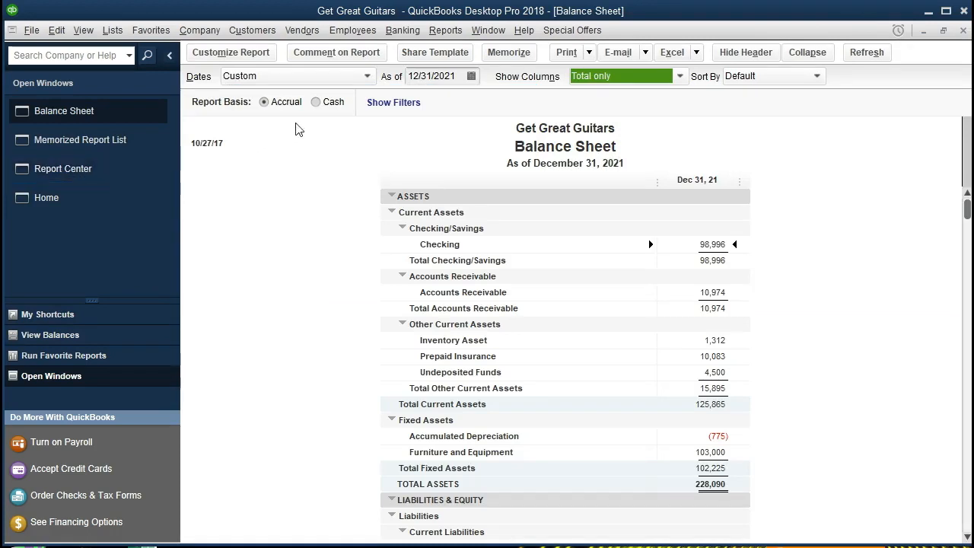
click(508, 52)
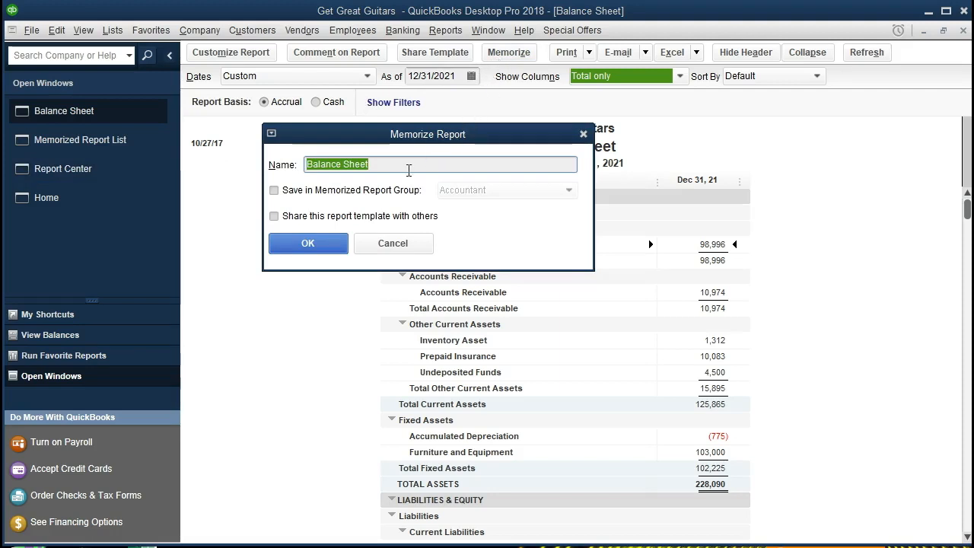
click(409, 164)
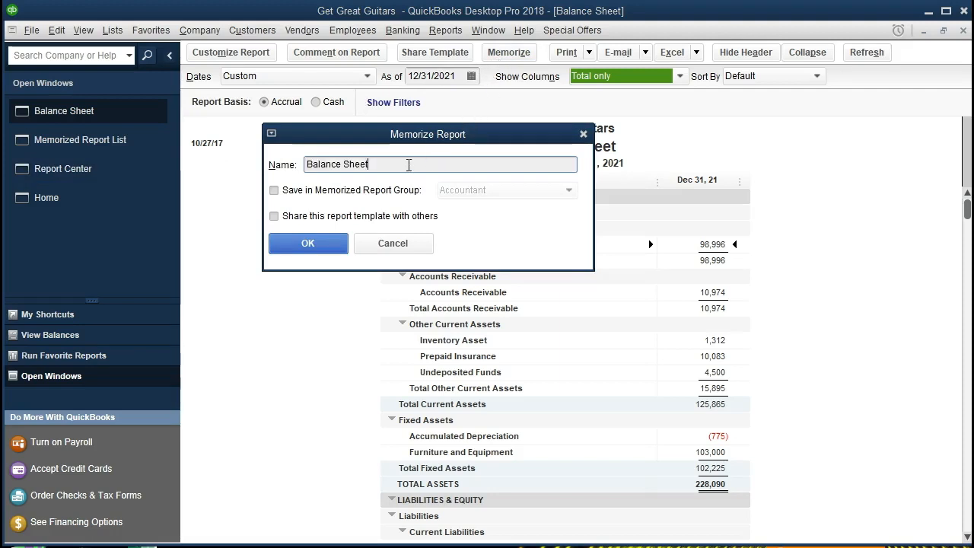
text(Custom)
click(275, 191)
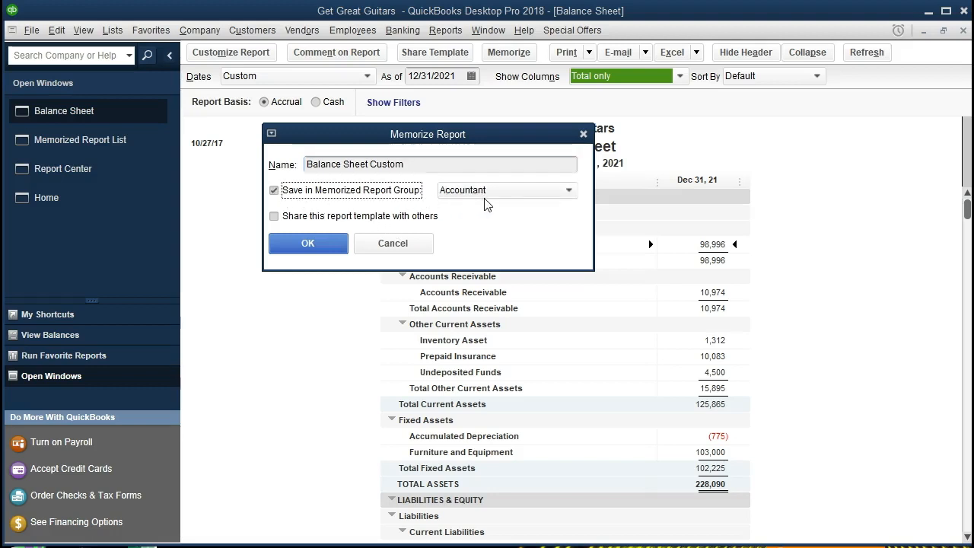
click(538, 199)
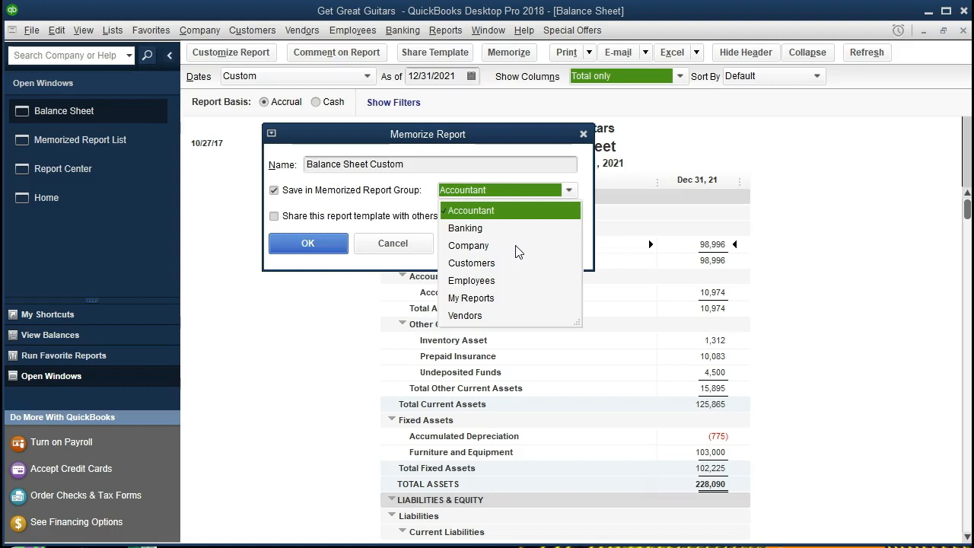
click(492, 303)
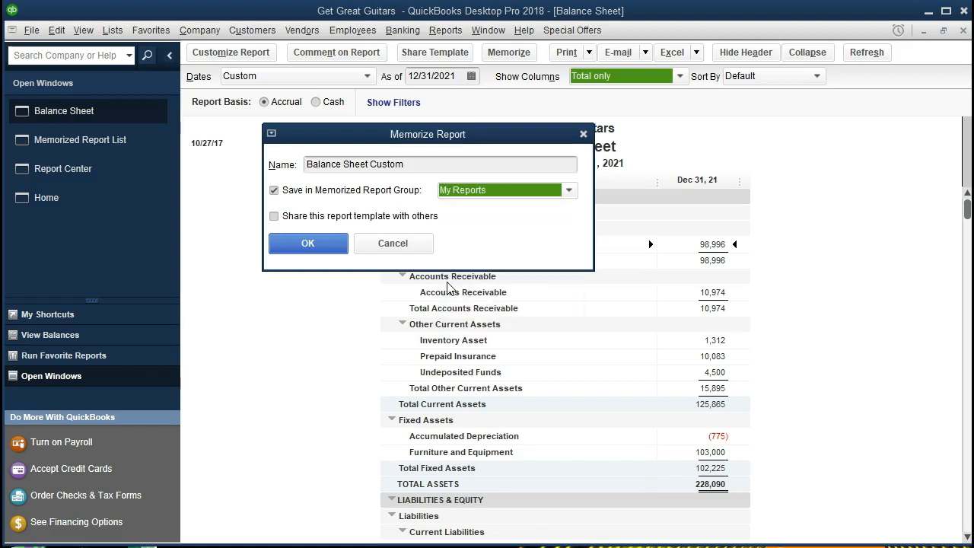
click(344, 250)
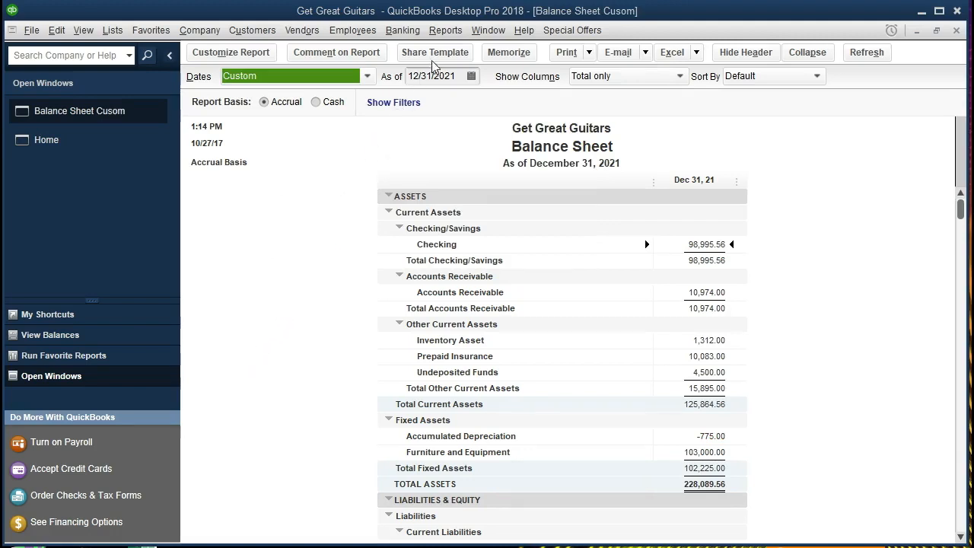
Open the My Reports group of memorized reports in the Report Center and inspect the saved report's date range.
click(445, 31)
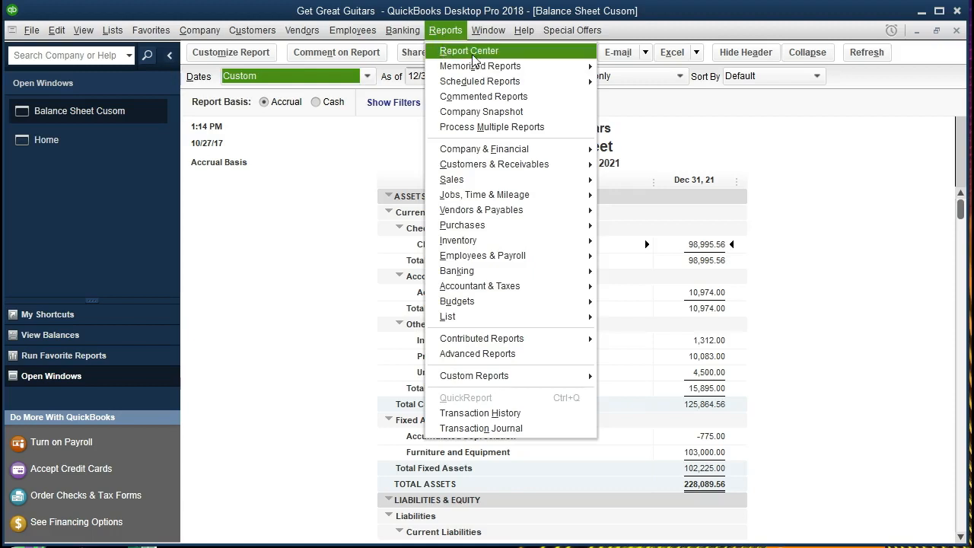
click(521, 53)
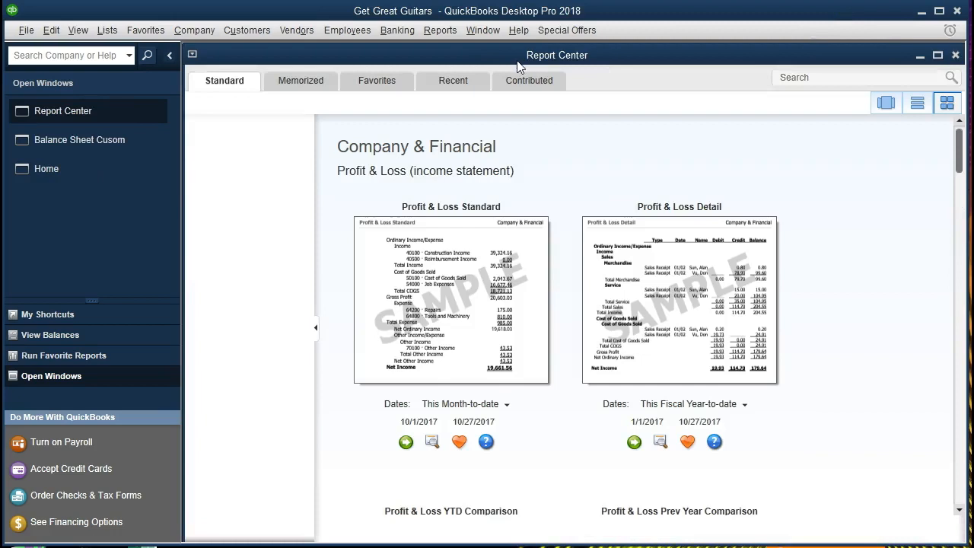
click(293, 92)
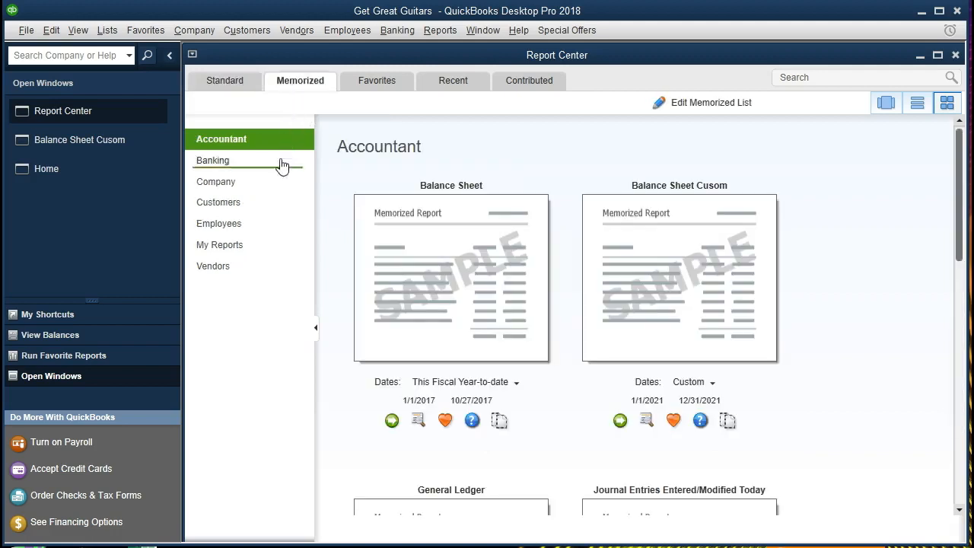
click(249, 254)
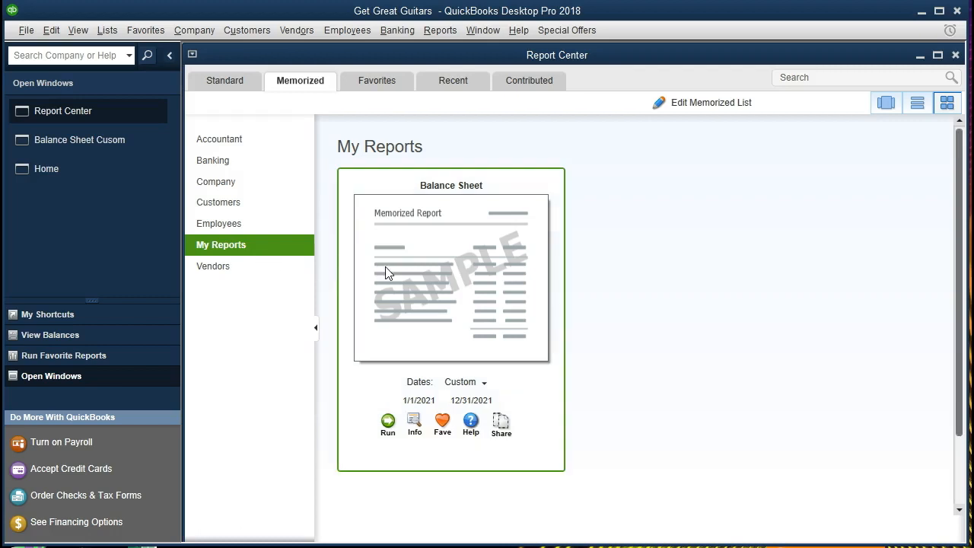
click(483, 384)
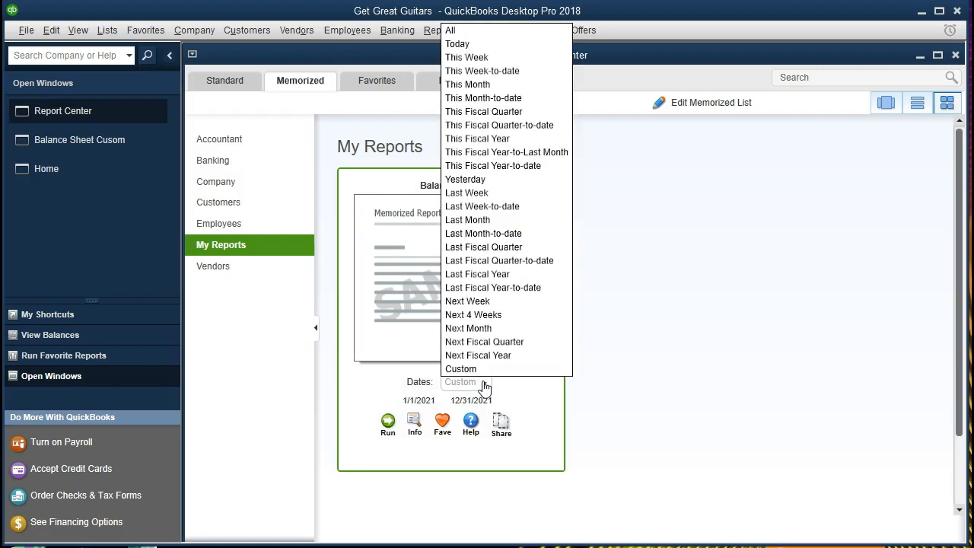
click(484, 384)
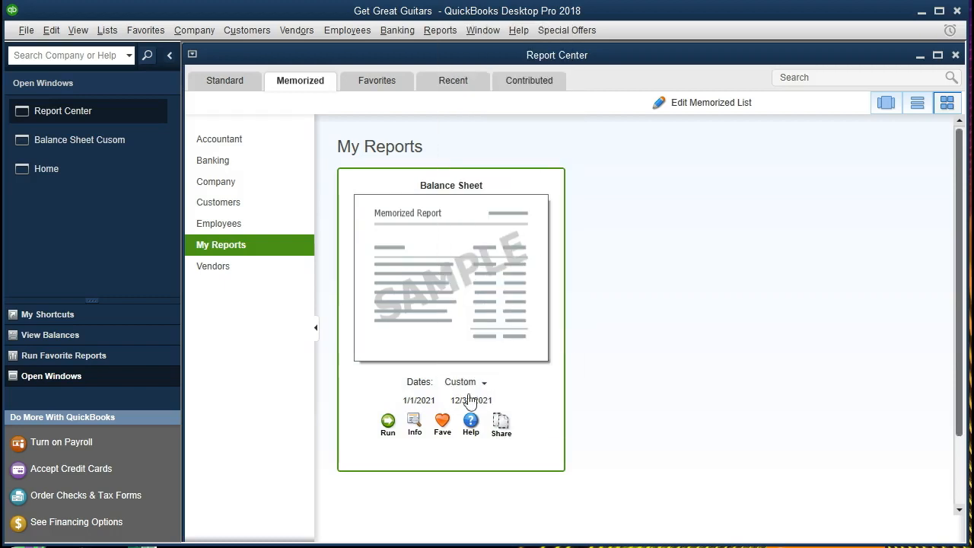